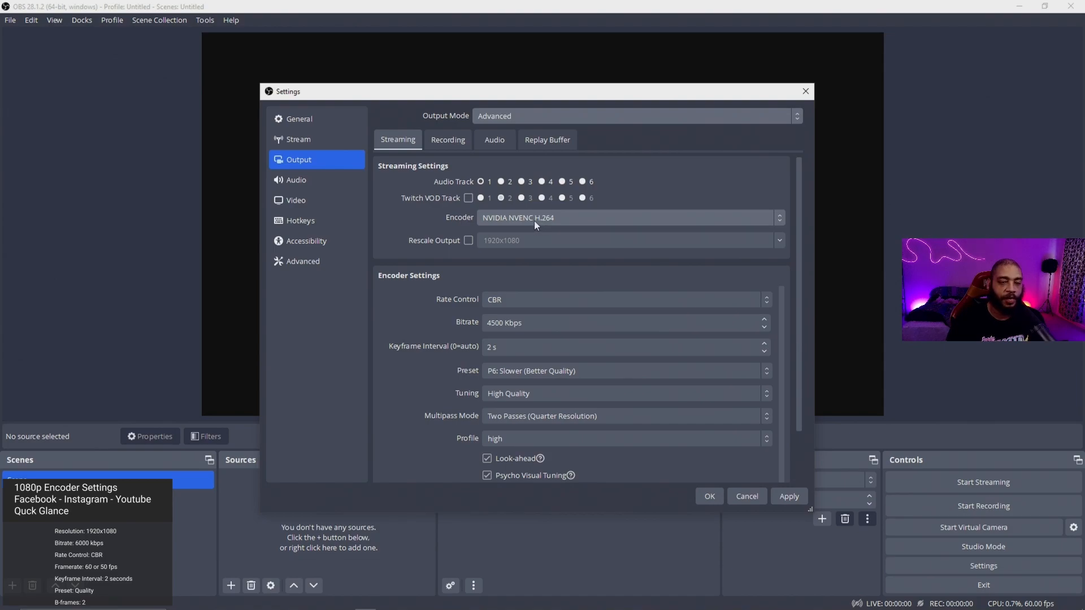
Switch the streaming encoder to x264 and enable output rescaling to 1664x936
click(538, 222)
click(512, 242)
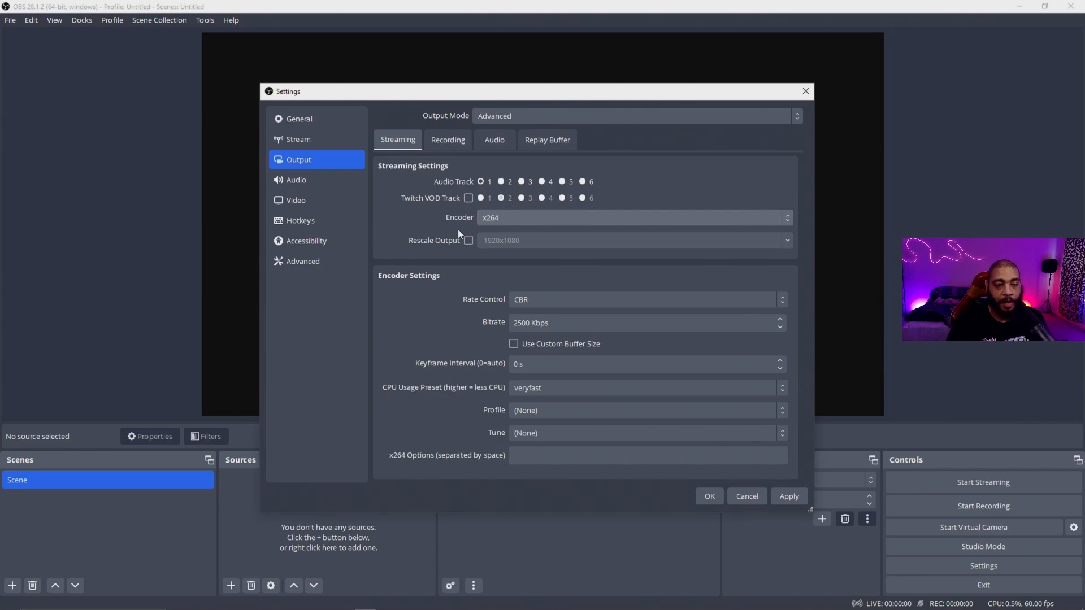
click(469, 240)
click(542, 241)
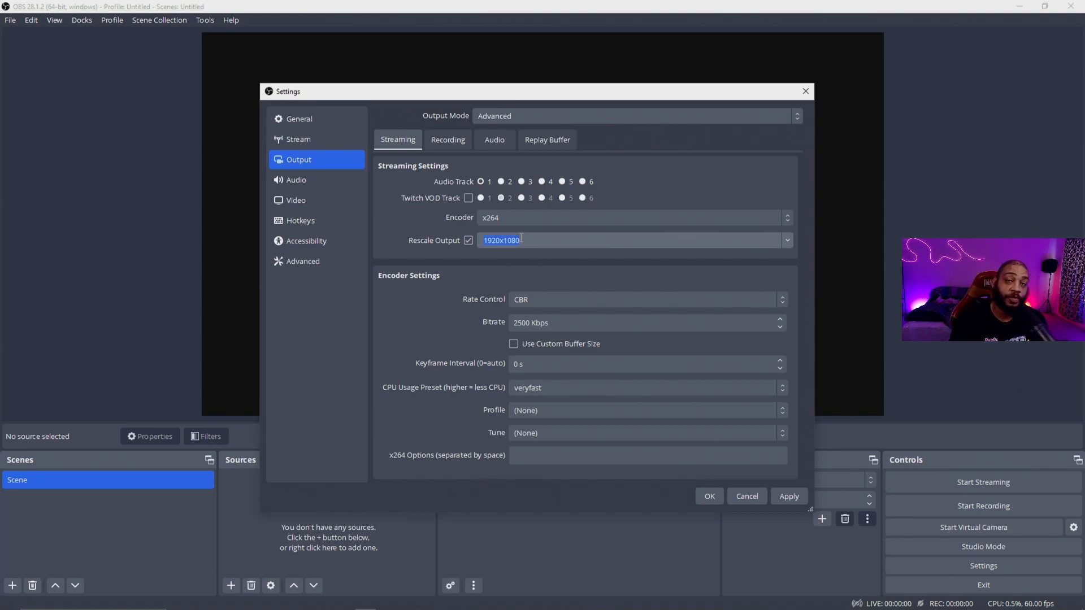
text(664)
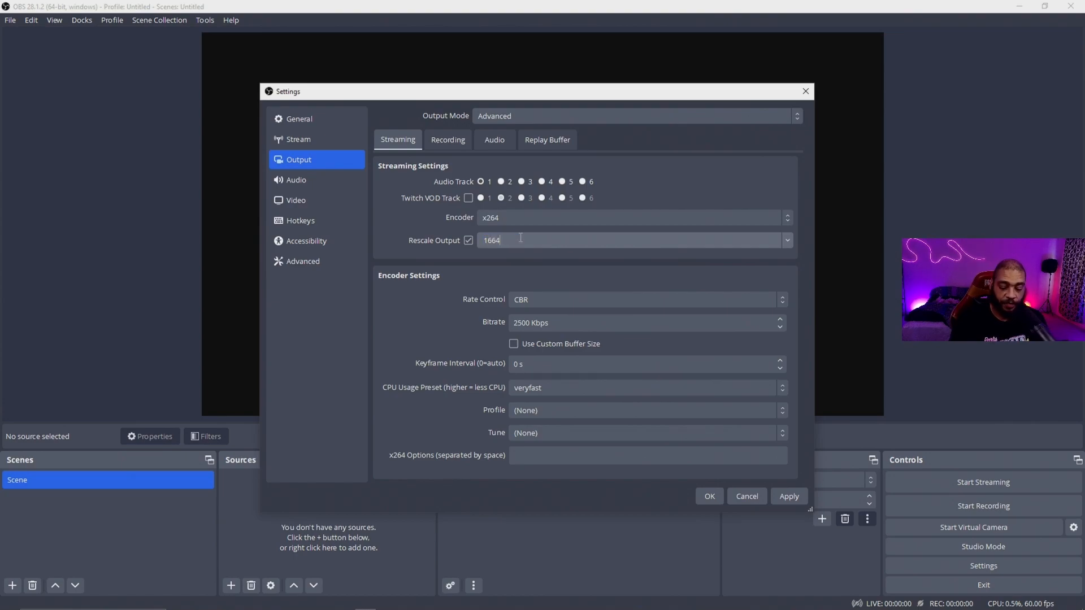
text(x936)
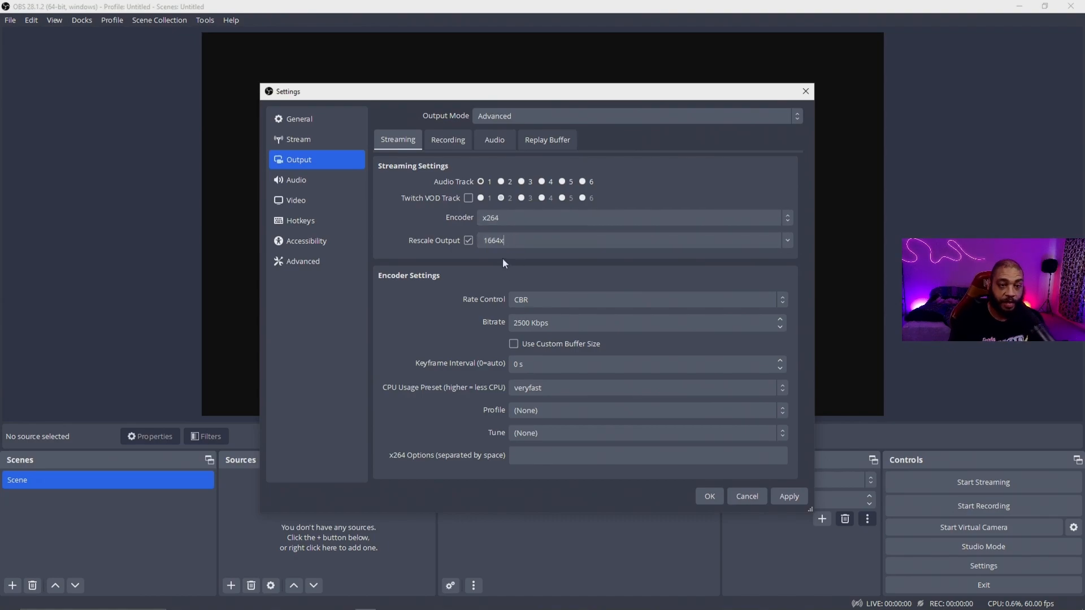
Set the x264 encoder's bitrate to 4500 Kbps and its keyframe interval to 2 s
click(548, 320)
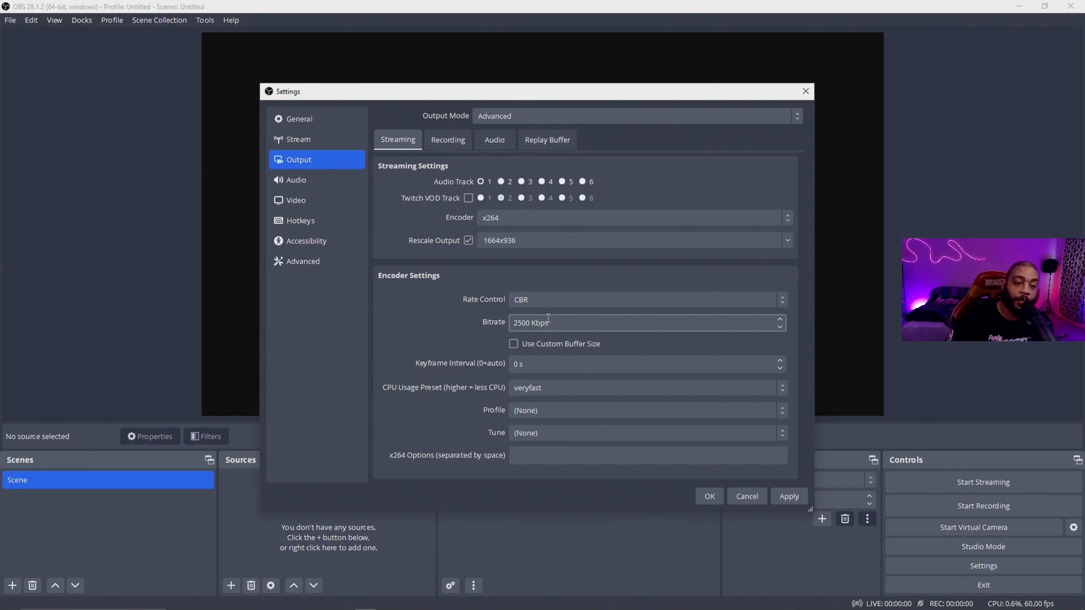
double_click(527, 323)
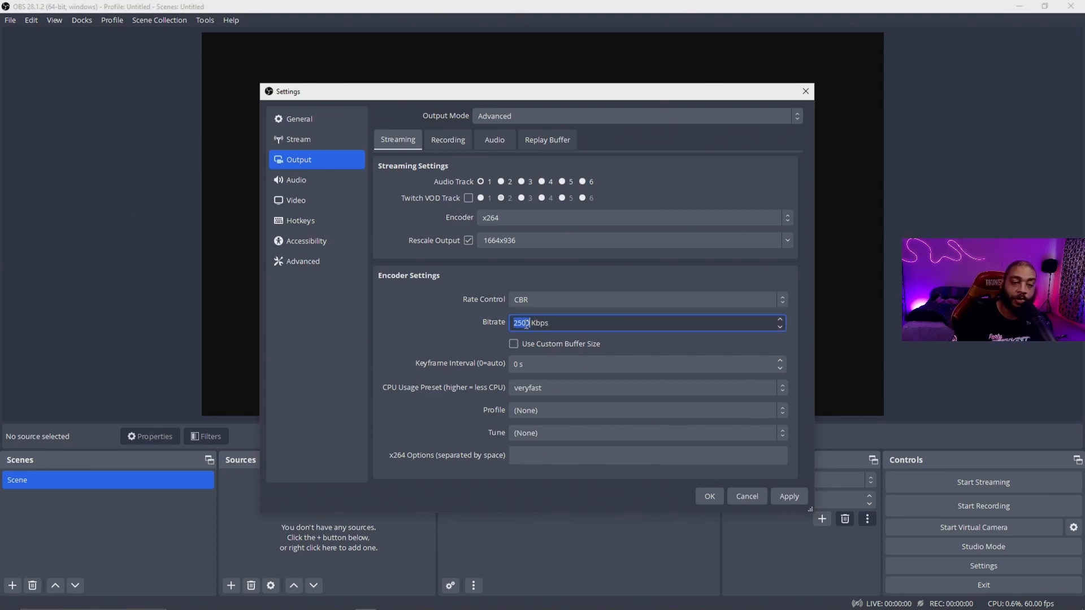
text(4500)
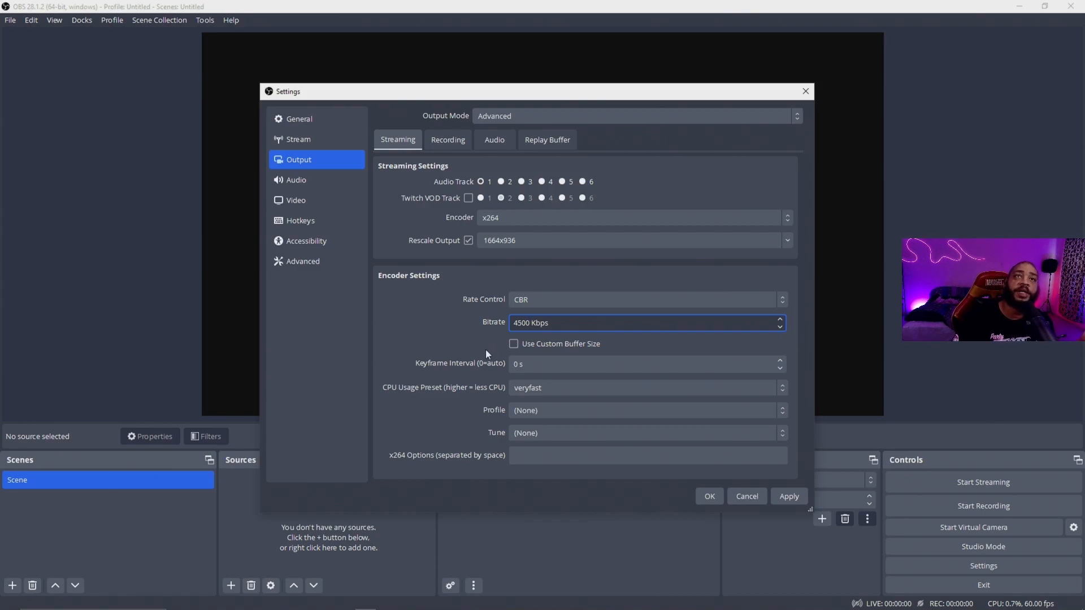
double_click(519, 365)
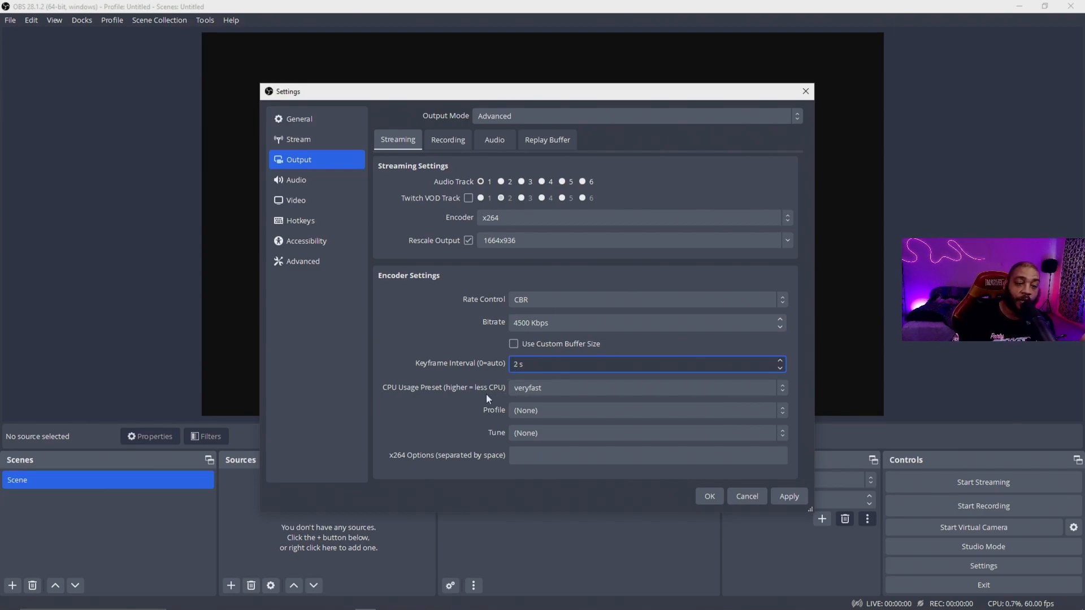
click(540, 394)
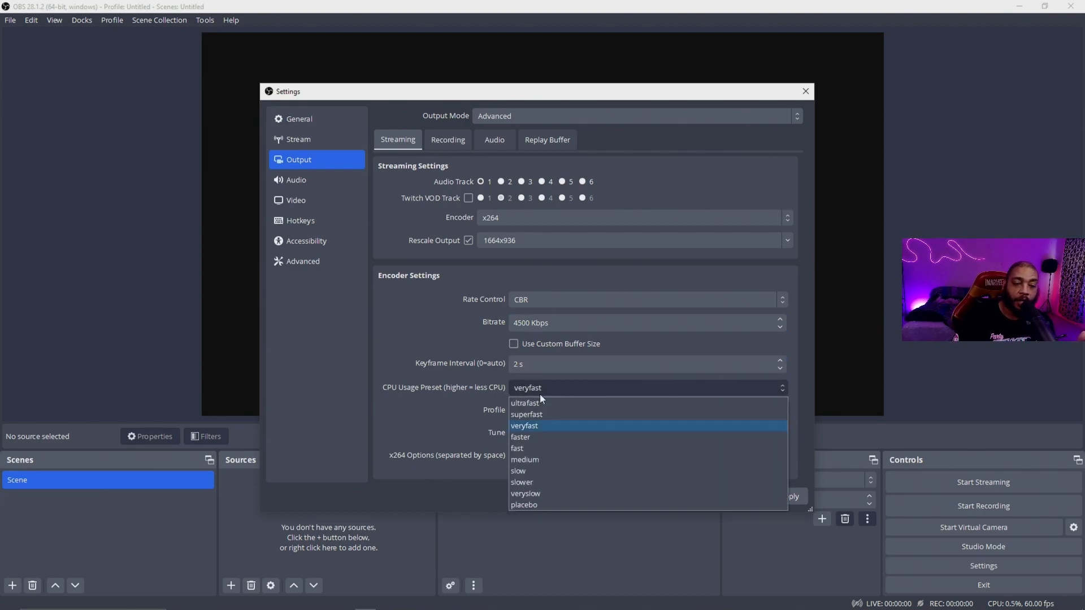
Change the streaming encoder to NVIDIA NVENC H.264, review its encoder settings and apply the output changes
click(490, 218)
click(500, 242)
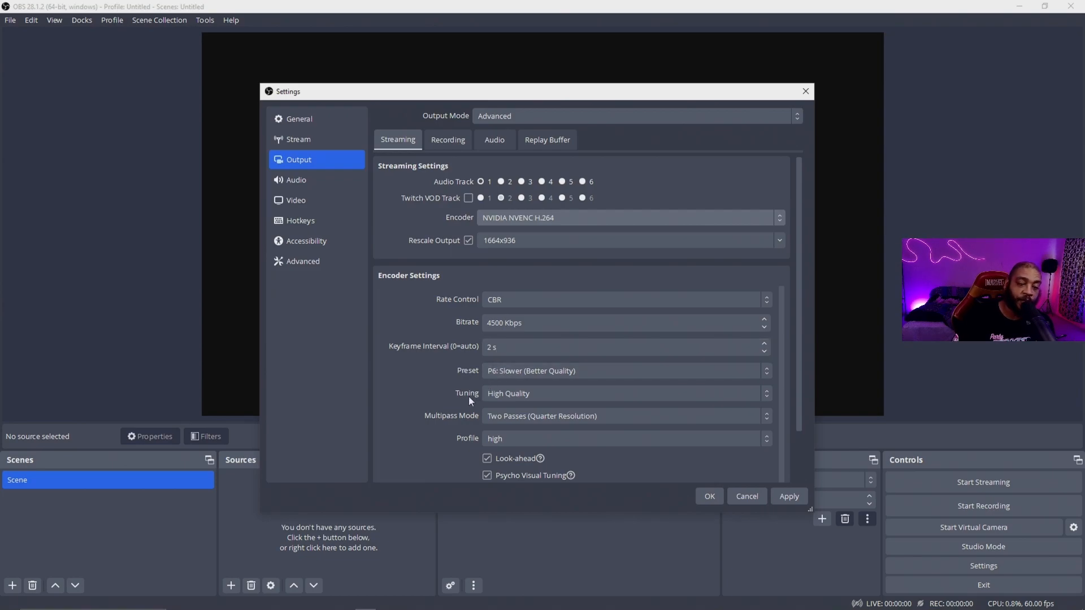
scroll(470, 400, down, 2)
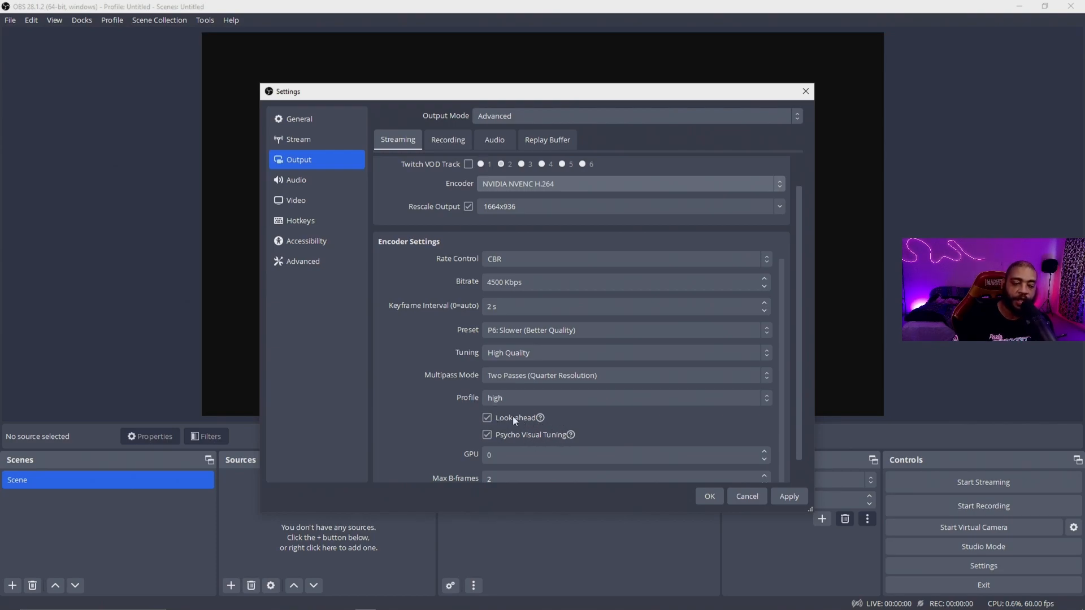
scroll(399, 434, down, 1)
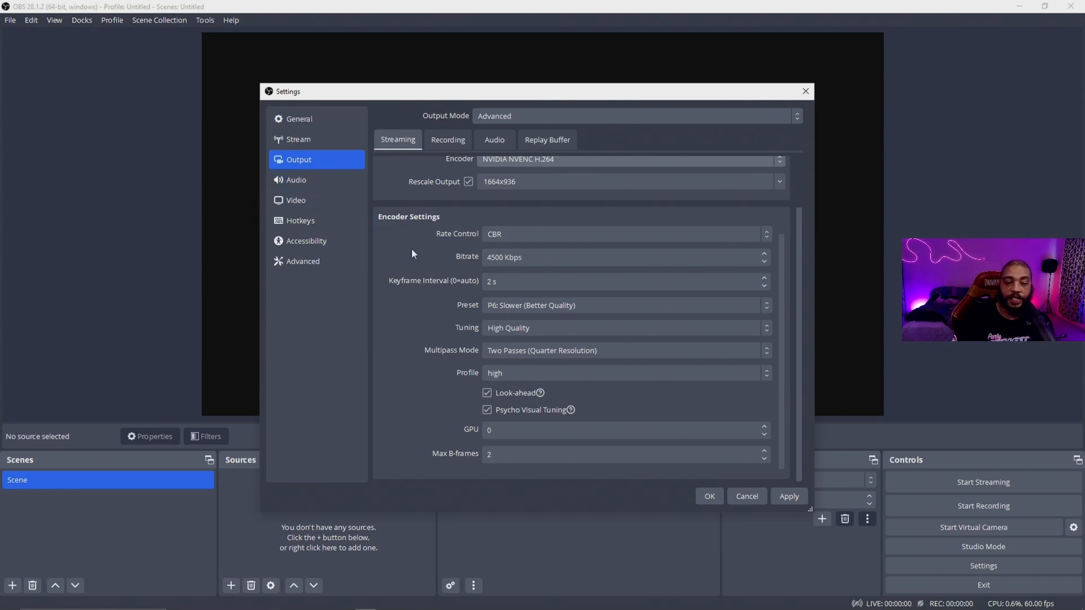
click(790, 500)
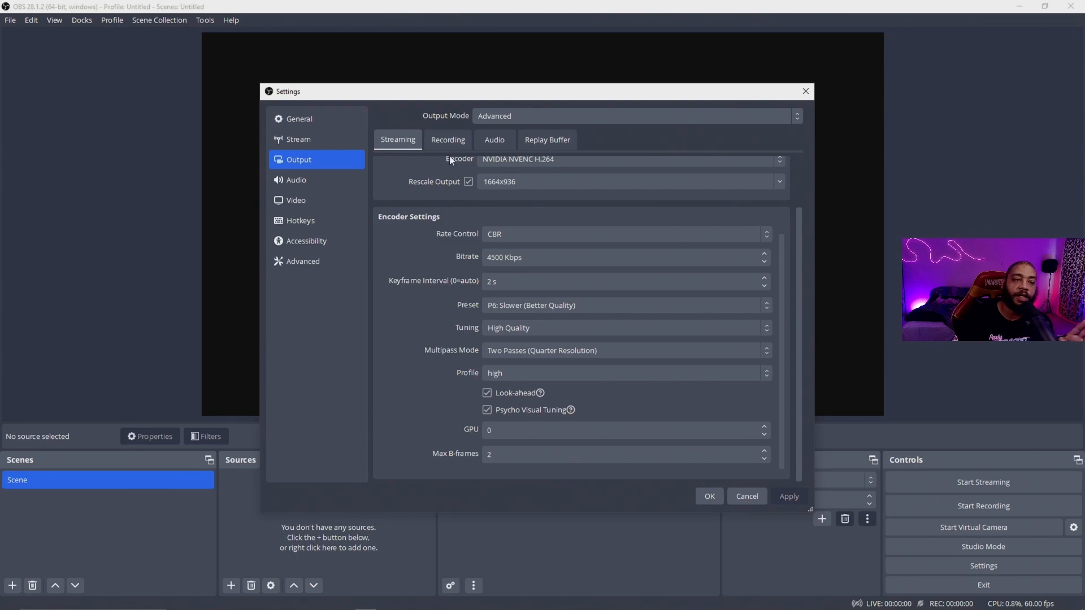
Set the output (scaled) resolution in the video settings to 1664x936
click(341, 205)
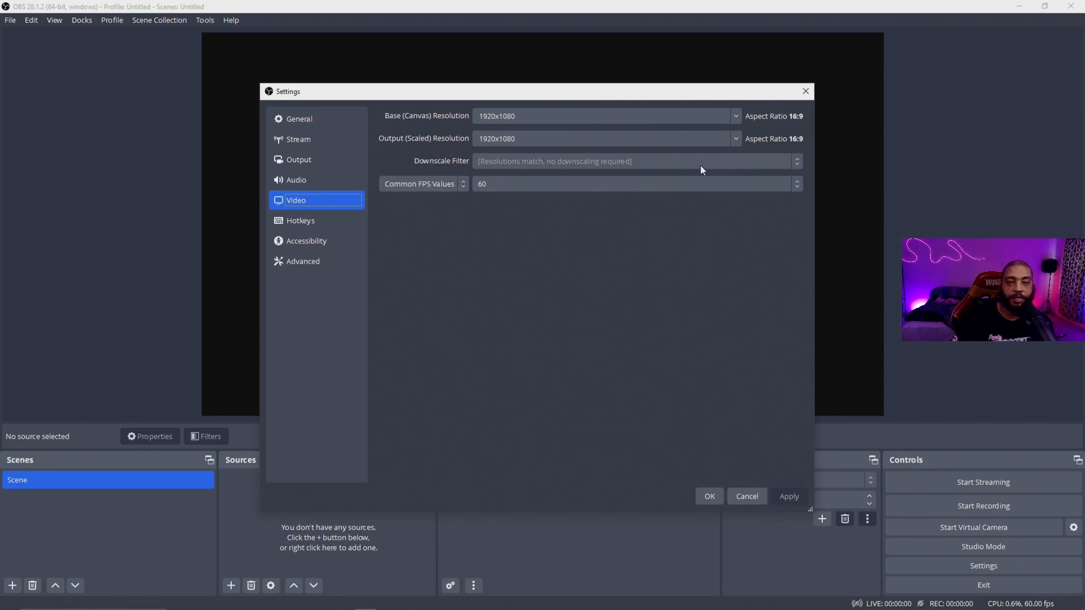
click(739, 141)
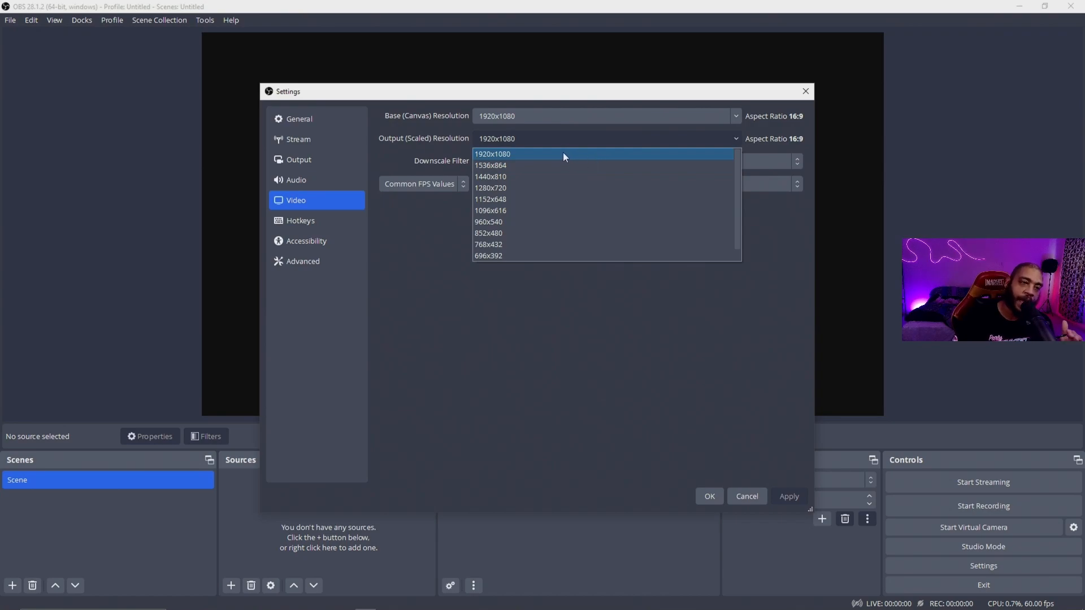
click(550, 116)
key(BackSpace)
key(BackSpace)
key(BackSpace)
key(BackSpace)
key(BackSpace)
key(BackSpace)
key(BackSpace)
key(BackSpace)
key(BackSpace)
text(1664)
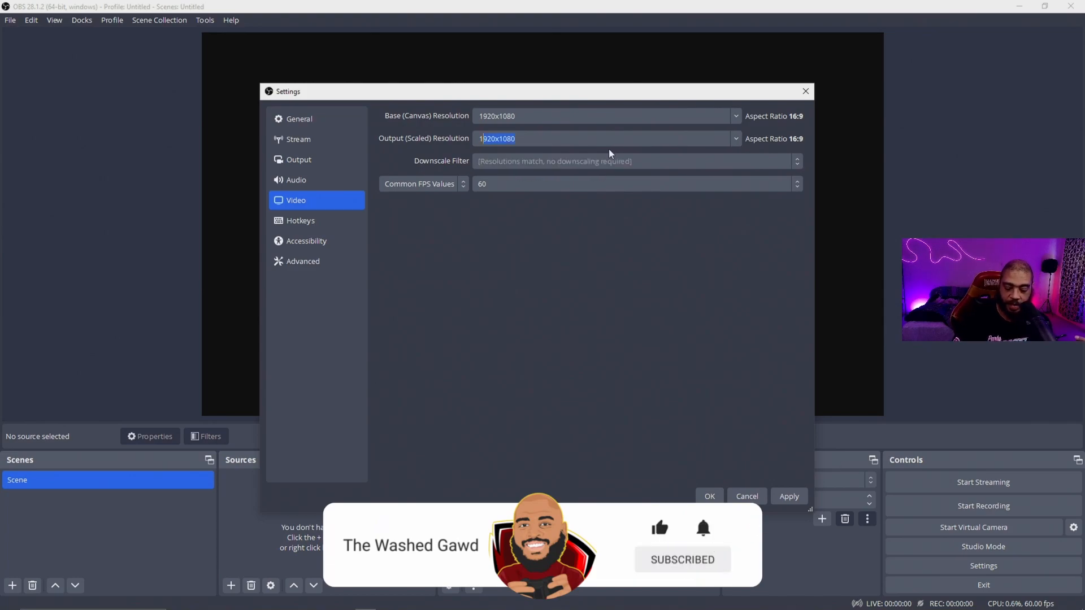
text(x936)
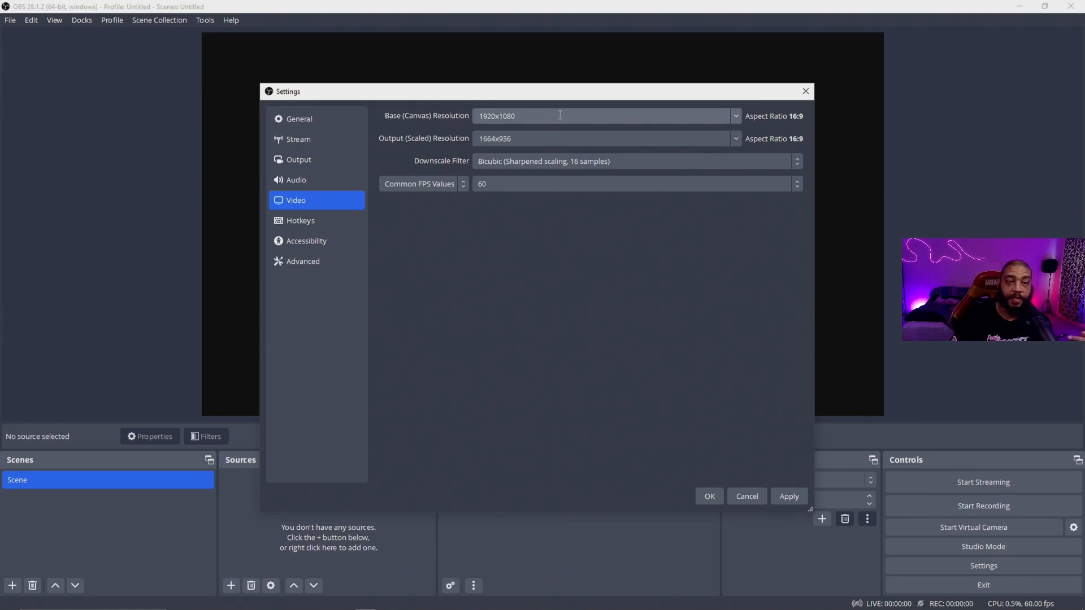
Set the downscale filter to Lanczos (Sharpened scaling, 36 samples), then apply and close the settings
click(523, 163)
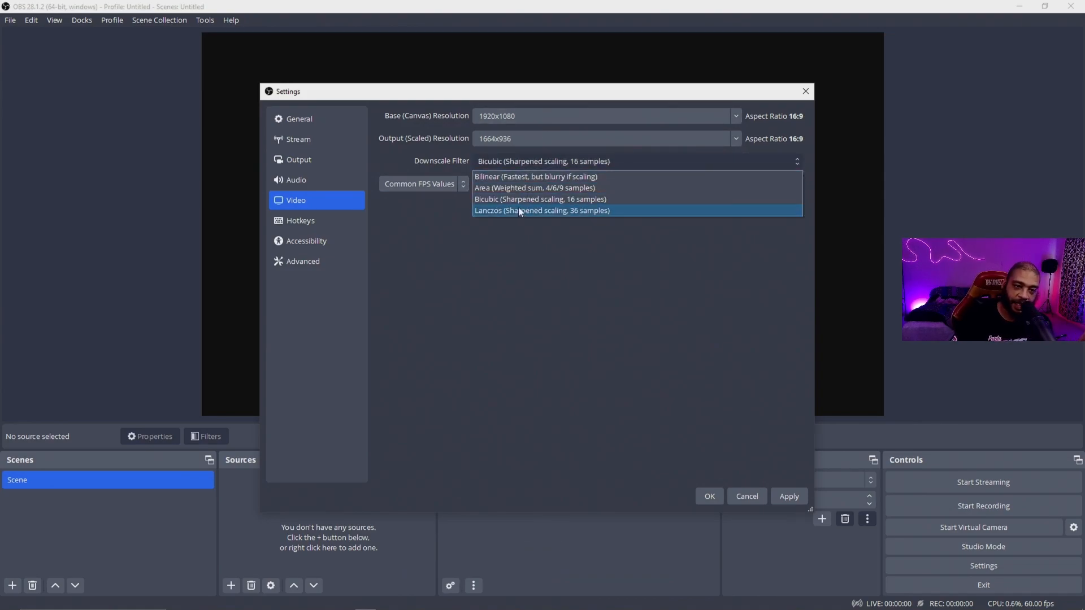
click(528, 210)
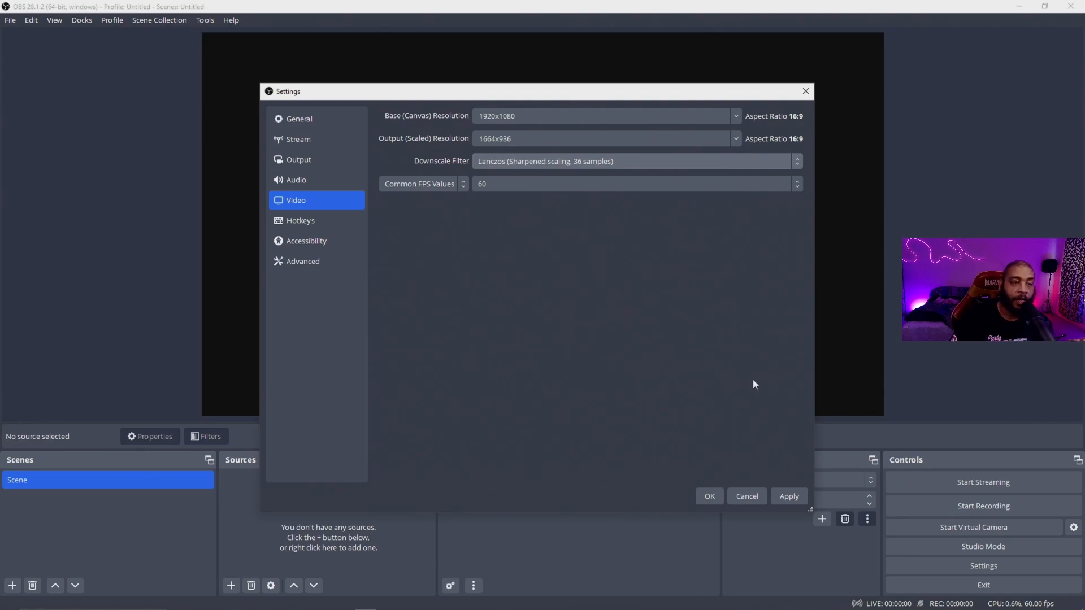
click(794, 490)
click(713, 493)
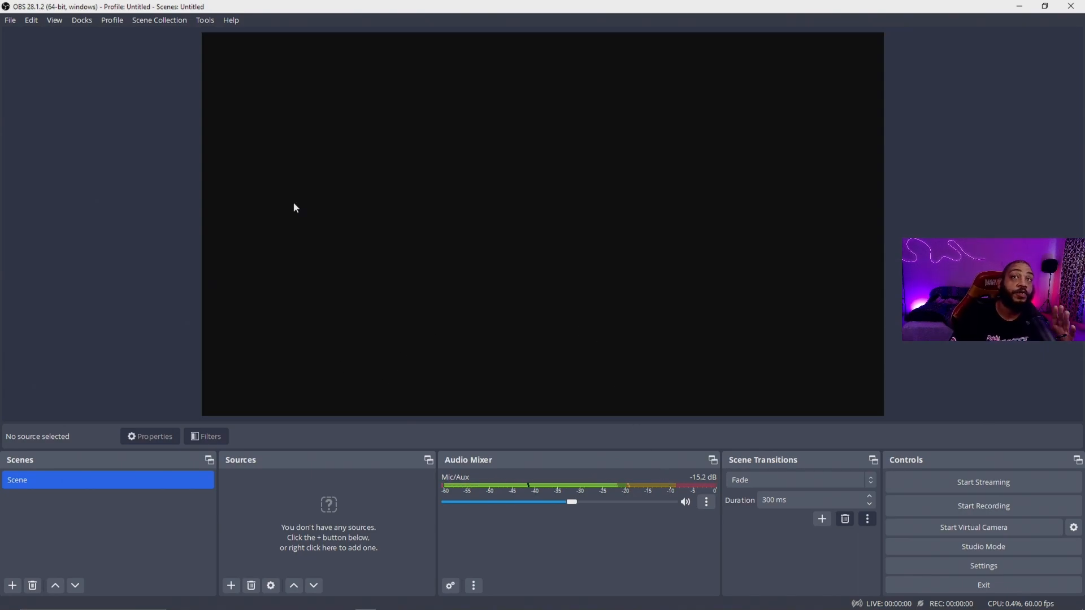
Show the Stats dock and place it between the Audio Mixer and Scene Transitions docks
click(82, 20)
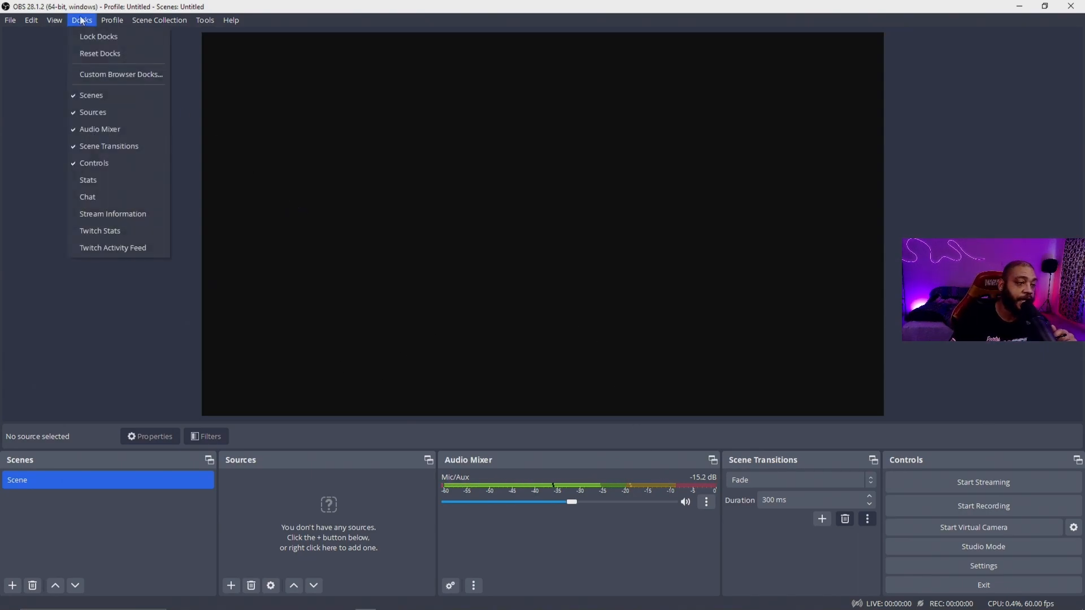
click(130, 181)
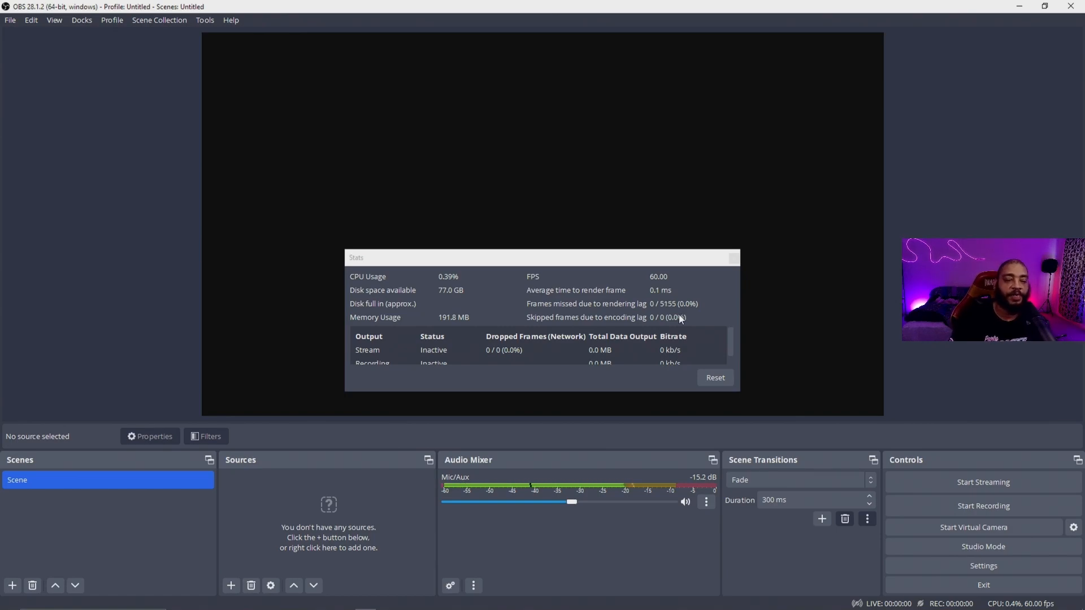
click(558, 264)
drag(558, 264, 675, 474)
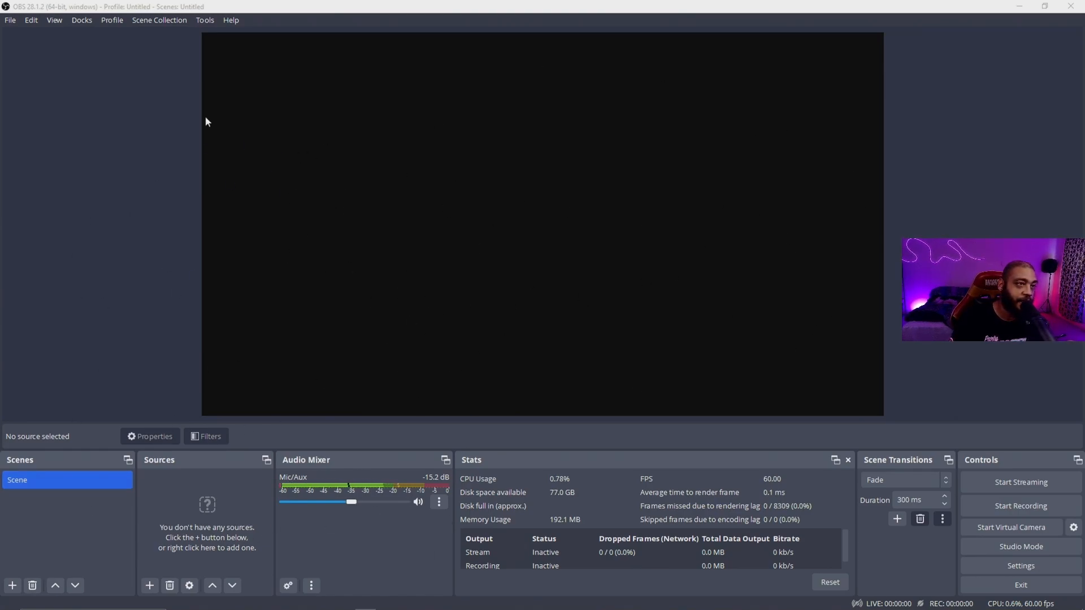
Add a new Display Capture source named GAMING DISPLAY to the scene
click(150, 586)
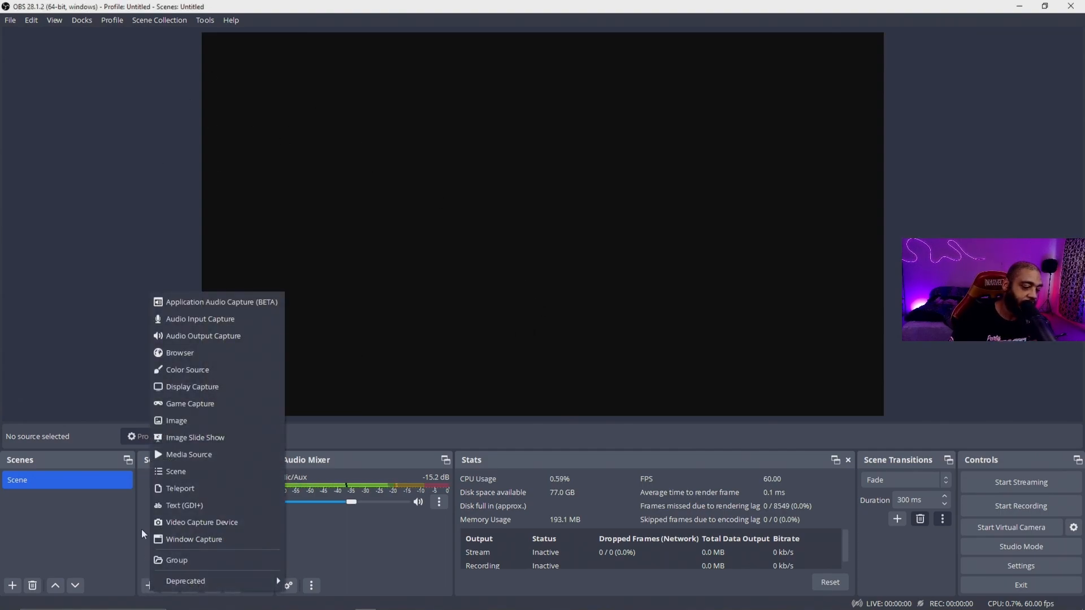
click(142, 529)
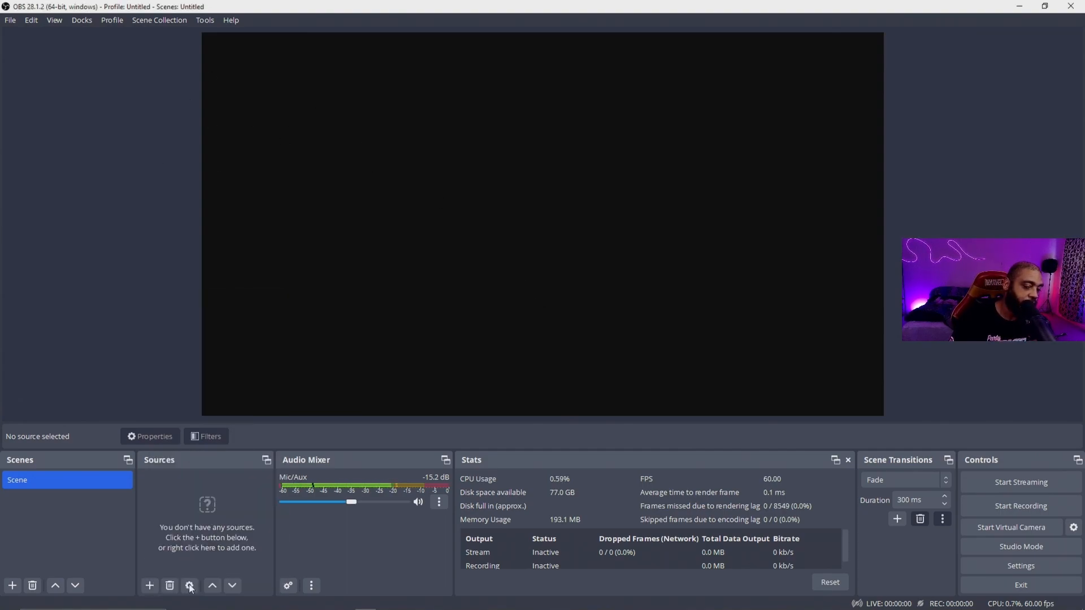
right_click(205, 515)
mouse_move(268, 408)
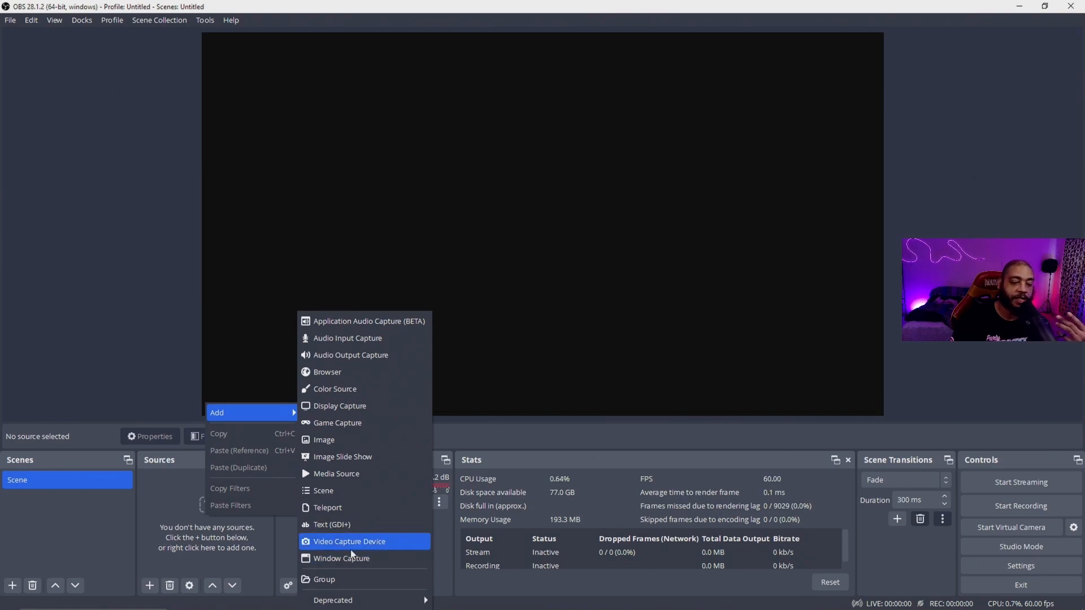
click(350, 406)
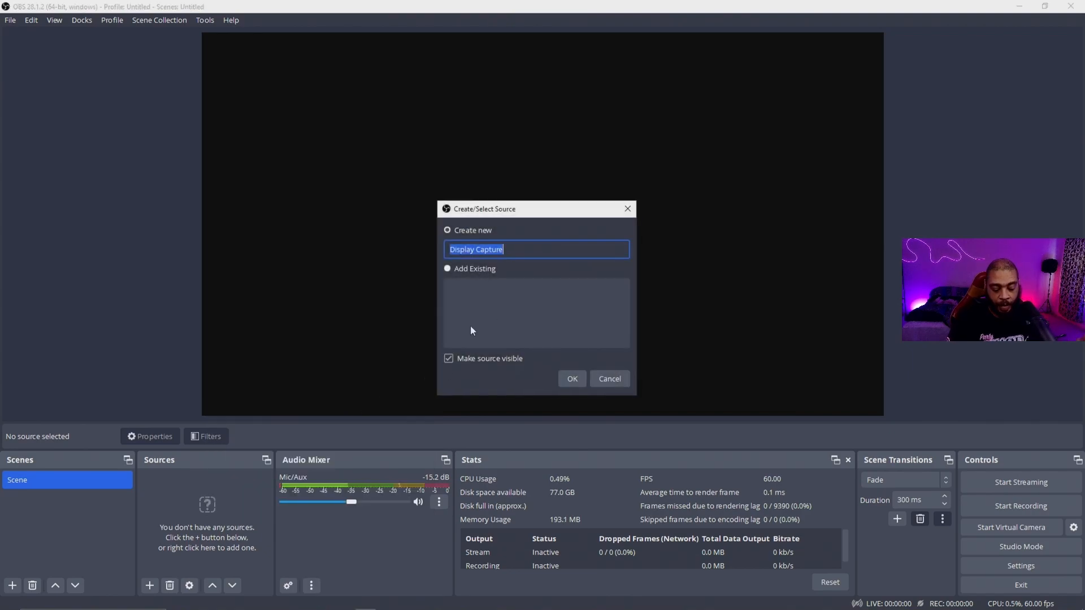
key(BackSpace)
text(GaM)
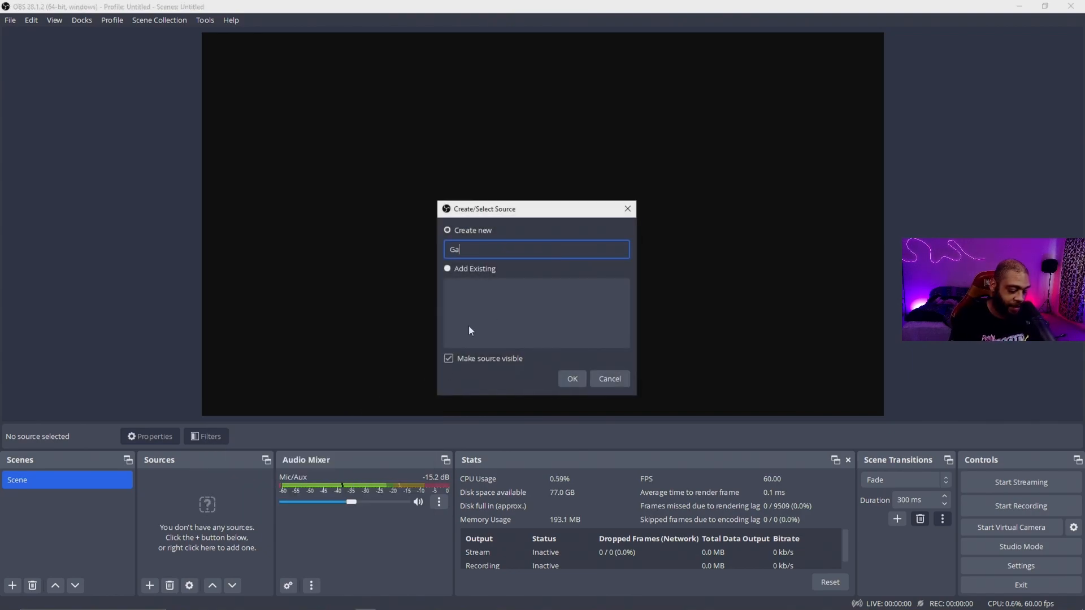
key(BackSpace)
key(BackSpace)
text(AMING)
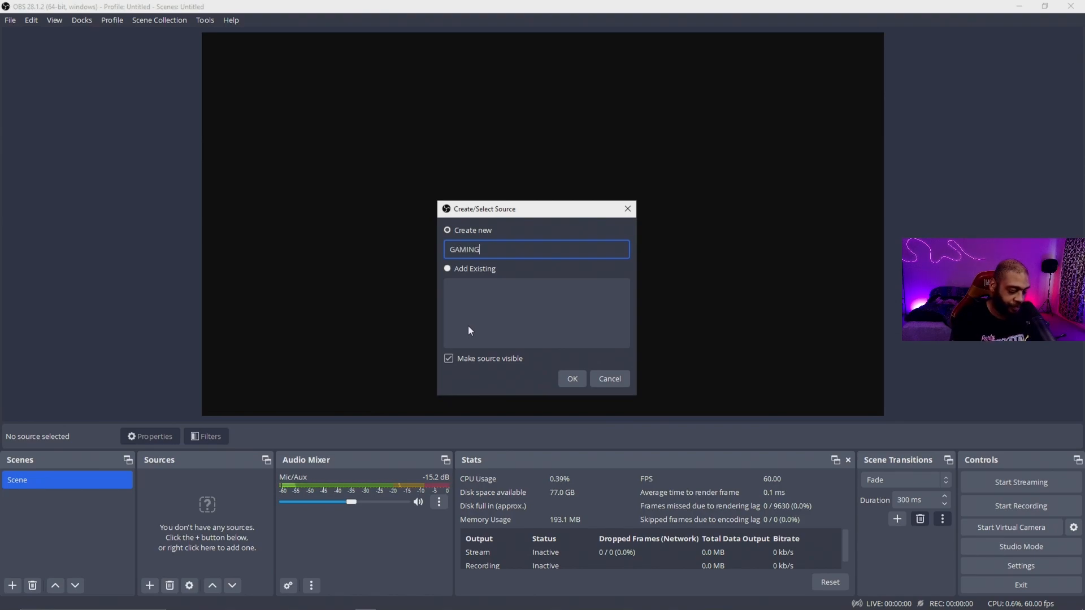
text( dISPAY)
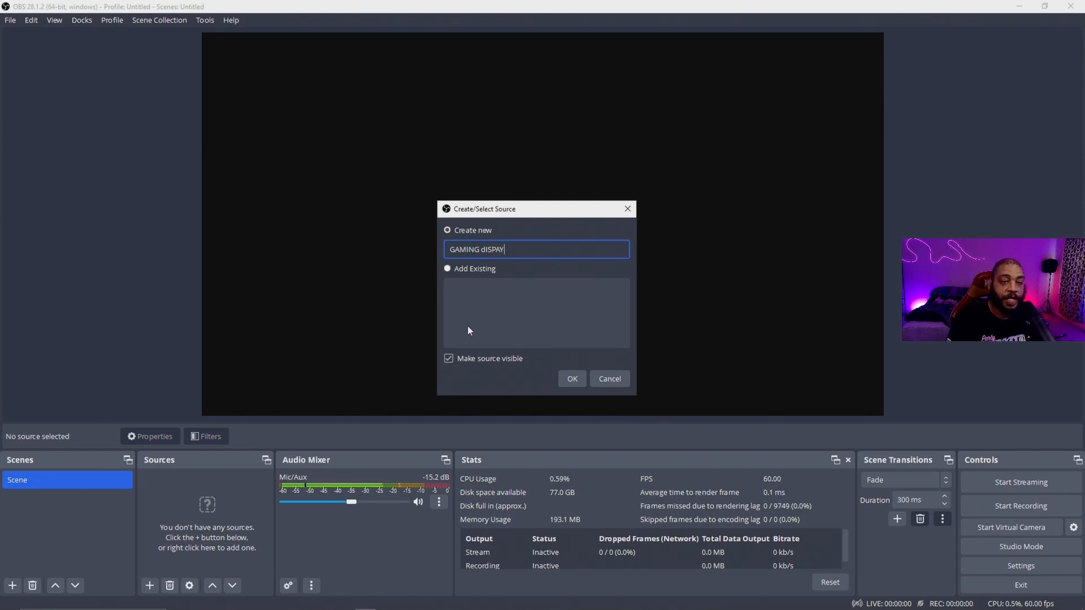
key(BackSpace)
key(BackSpace)
key(BackSpace)
key(BackSpace)
key(BackSpace)
key(BackSpace)
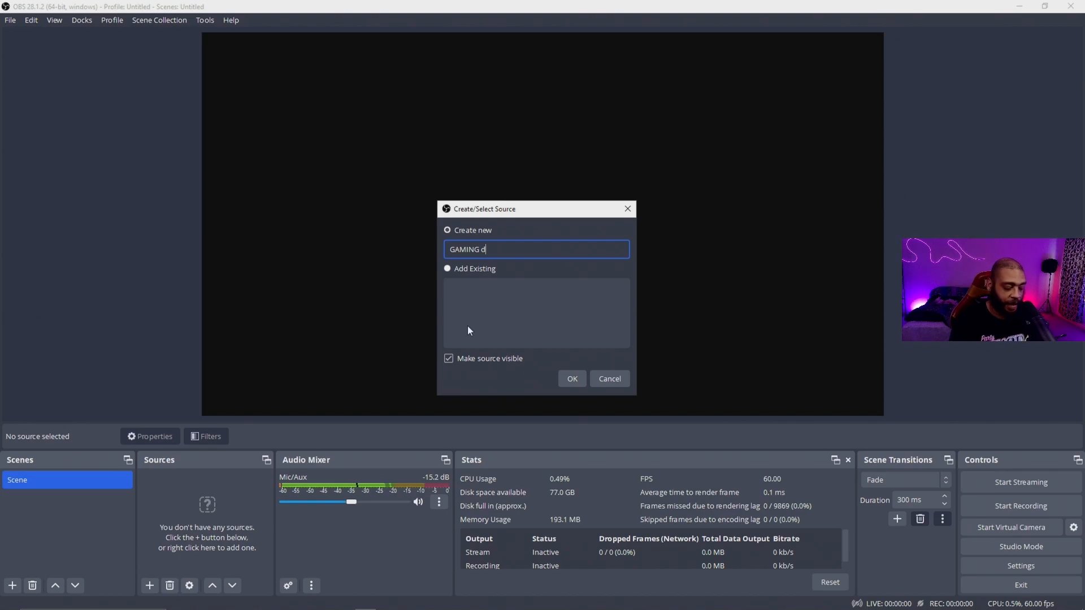
text(DISPALY)
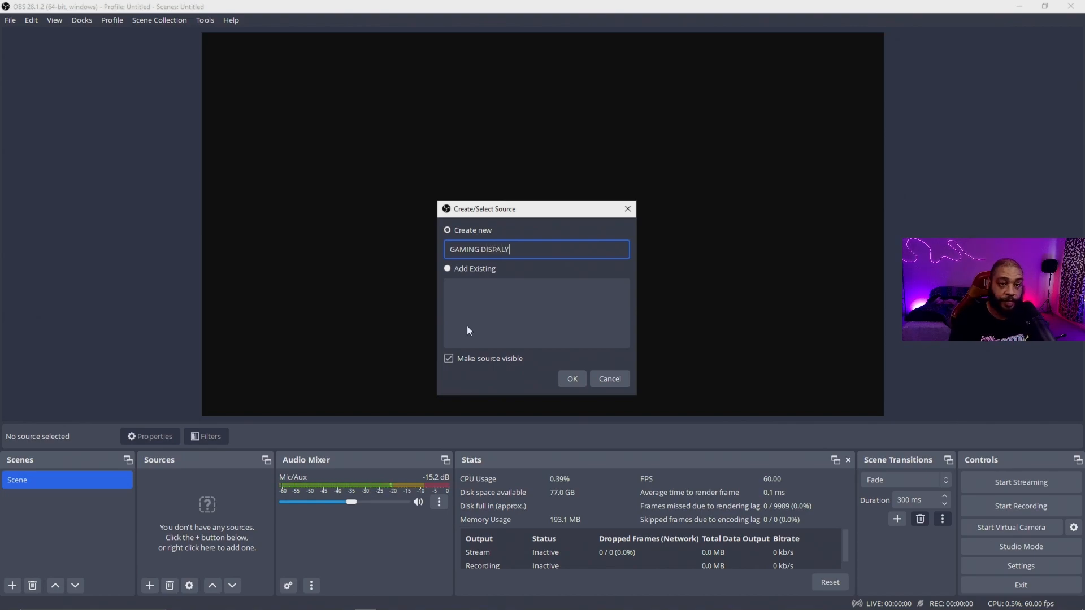
key(BackSpace)
key(BackSpace)
key(BackSpace)
text(LAY)
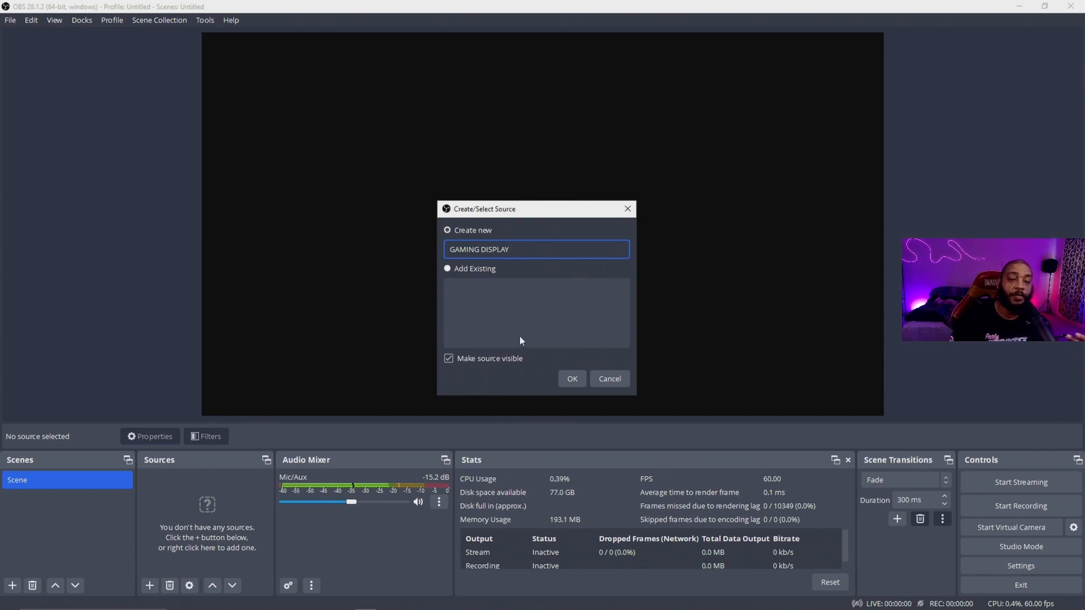
click(582, 380)
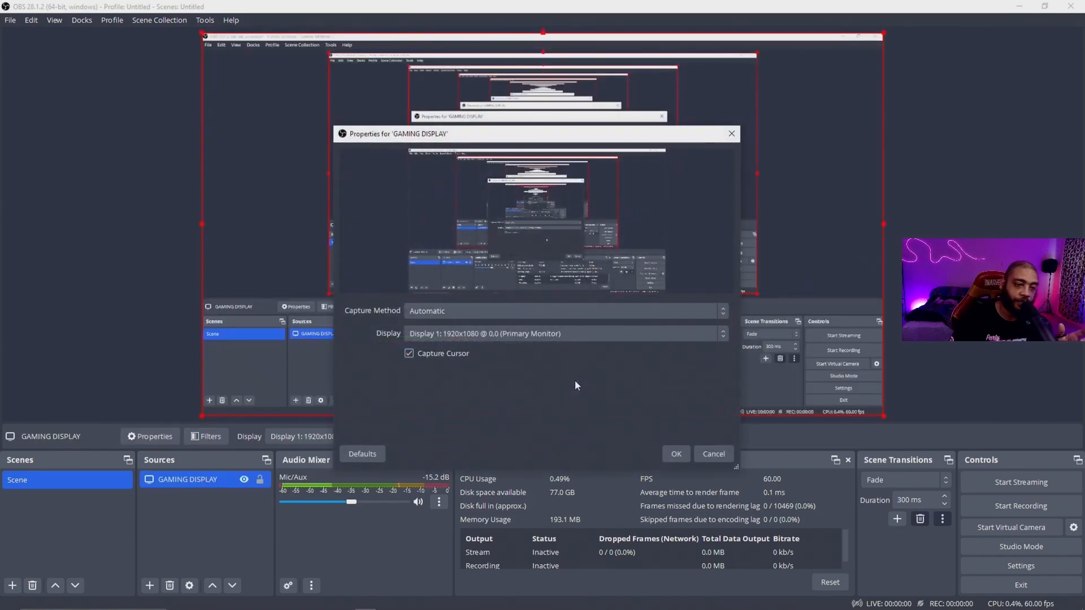
Set the GAMING DISPLAY source to capture Display 1: 1920x1080 (Primary Monitor) and accept its properties
click(458, 340)
click(457, 349)
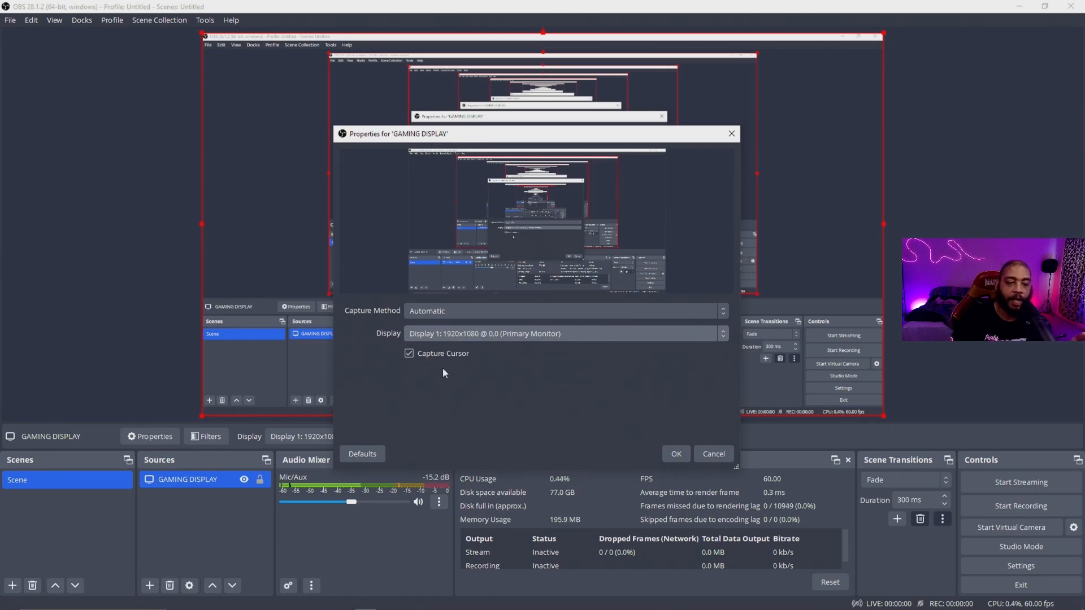
click(676, 454)
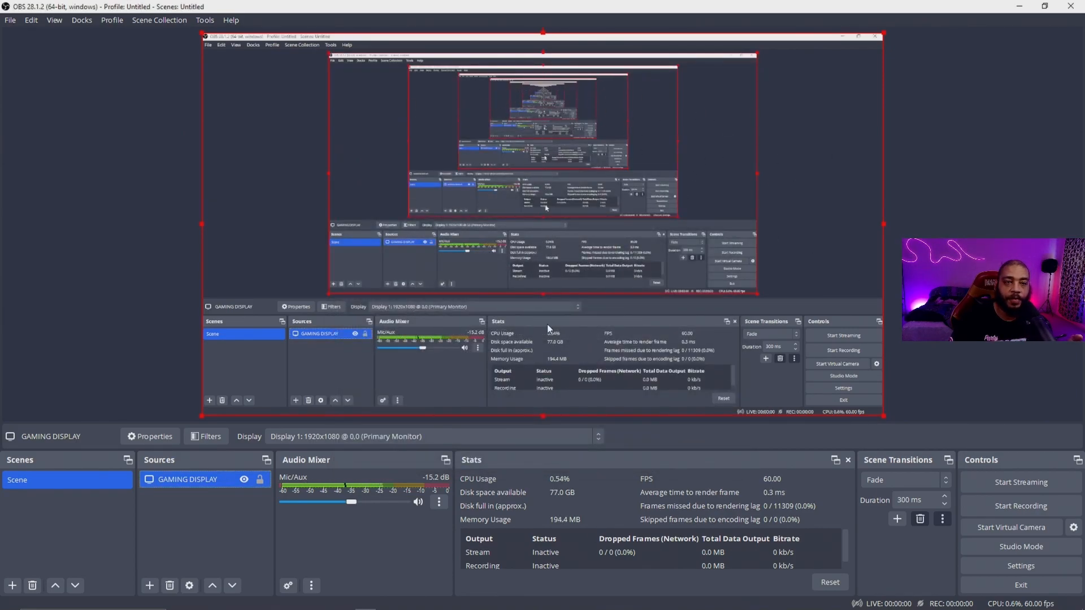
Shift and resize the GAMING DISPLAY source partly off the canvas, and restore it with the Fit to screen transform
drag(548, 304, 547, 364)
drag(544, 94, 521, 61)
right_click(542, 216)
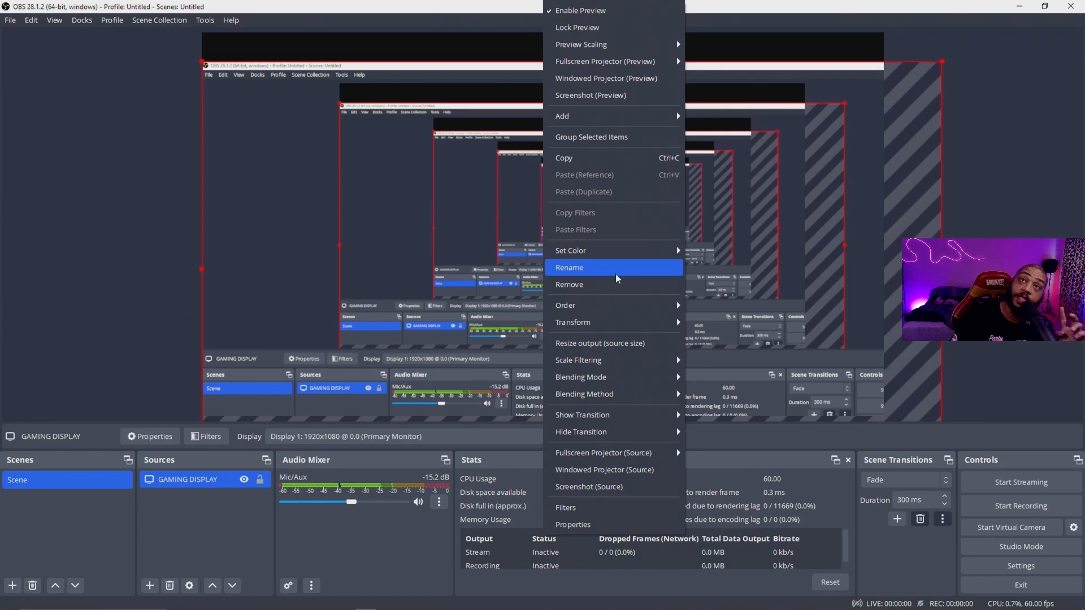
mouse_move(661, 321)
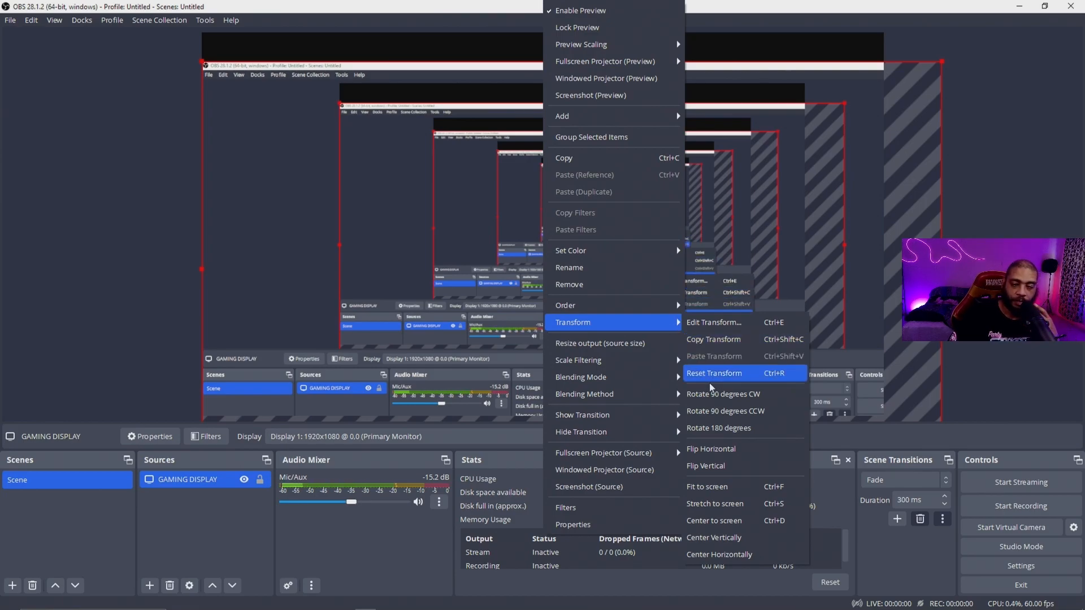
right_click(512, 290)
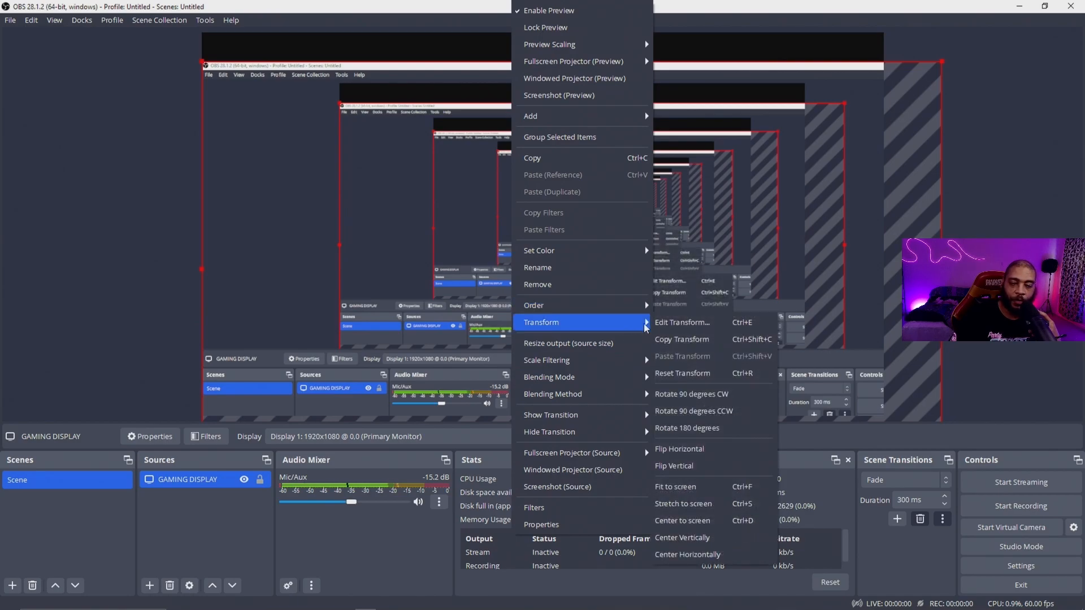
click(711, 490)
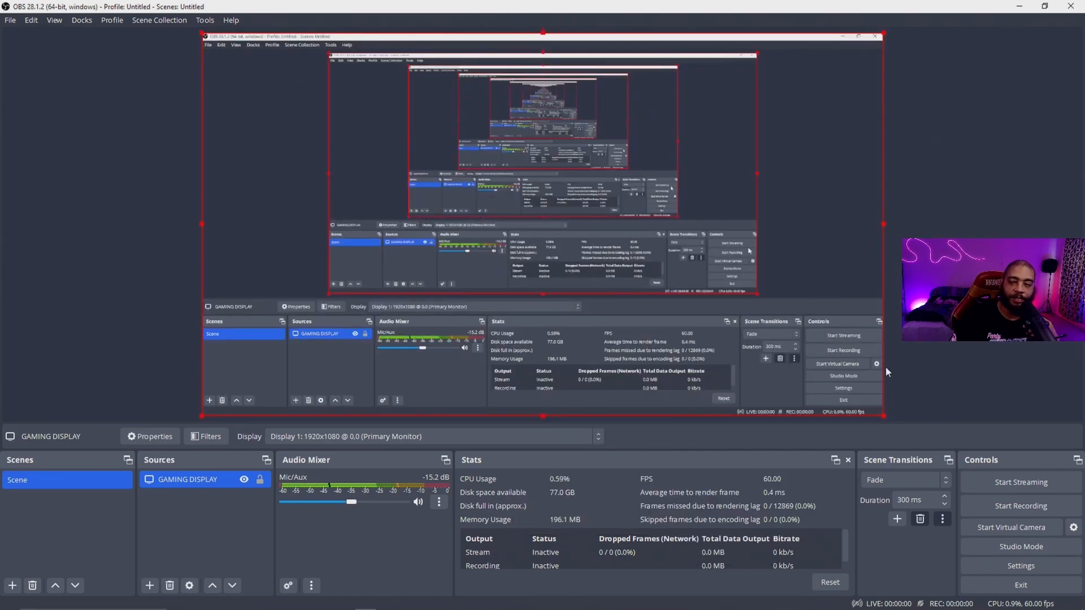
Enlarge the GAMING DISPLAY source well past the canvas's lower-right corner and fit it back to the screen
drag(885, 418, 1084, 566)
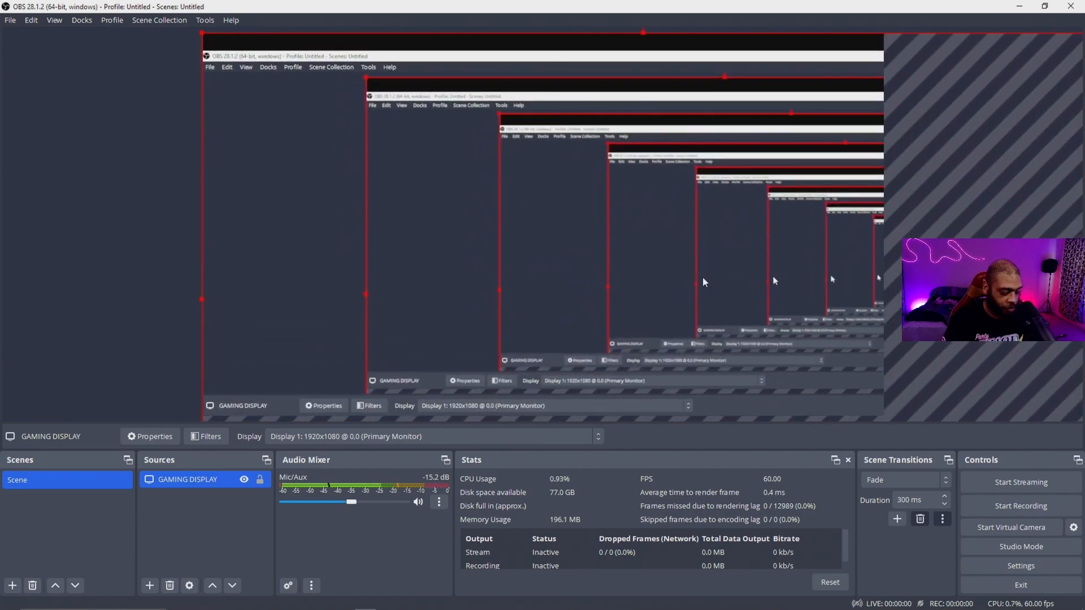
key(ctrl+f)
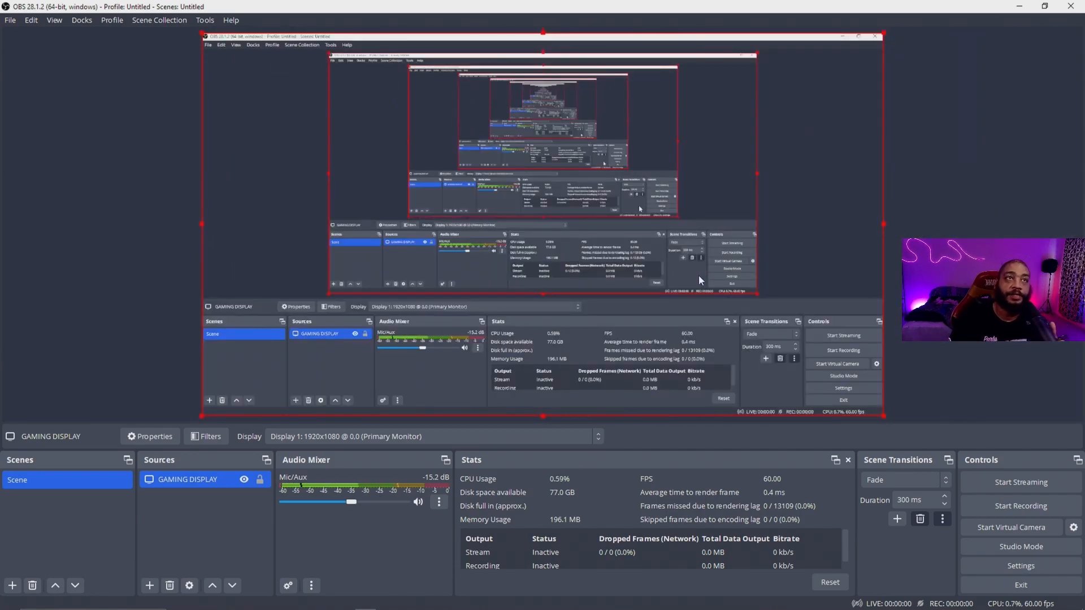